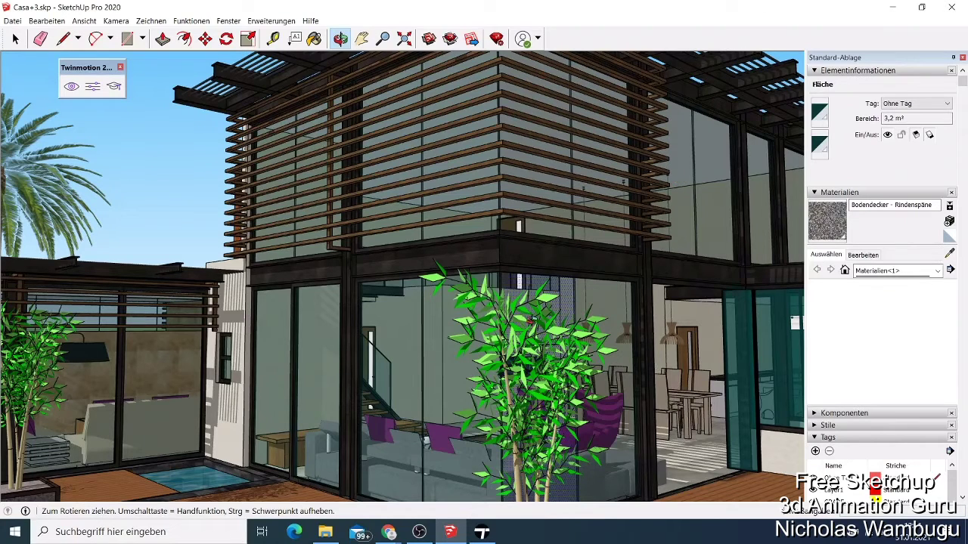
# Bring the Chrome window running SketchUp Free forward, zoom out, and show the main file menu
pyautogui.click(389, 532)
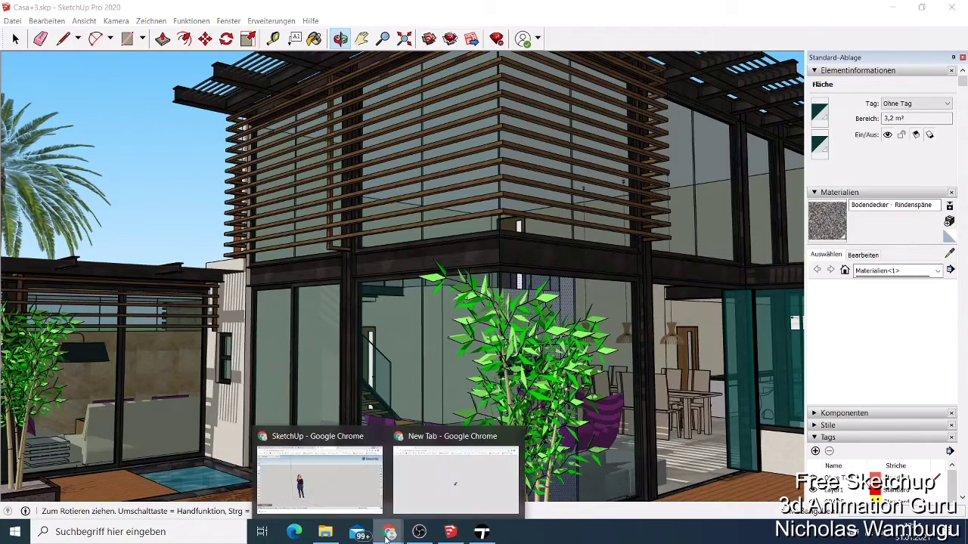
pyautogui.click(317, 476)
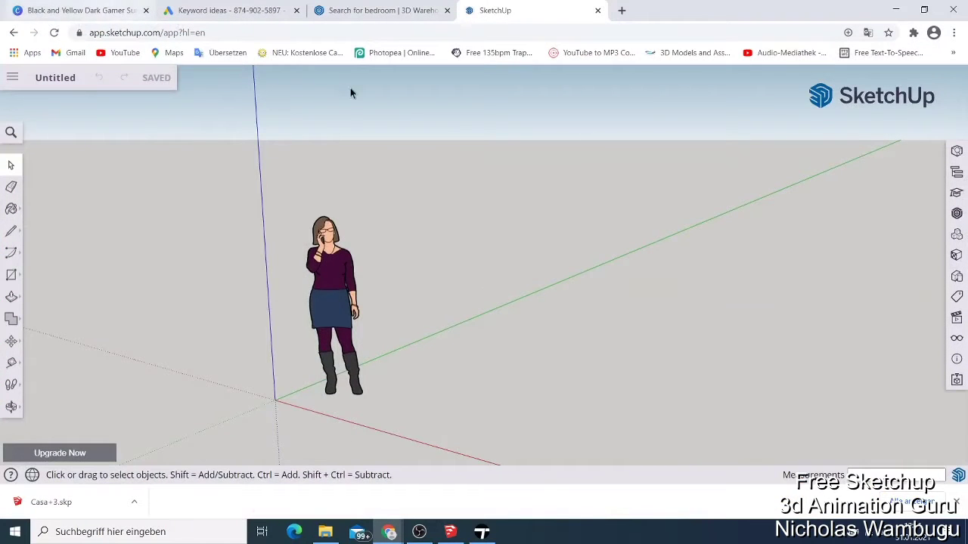
pyautogui.scroll(-2, 520, 212)
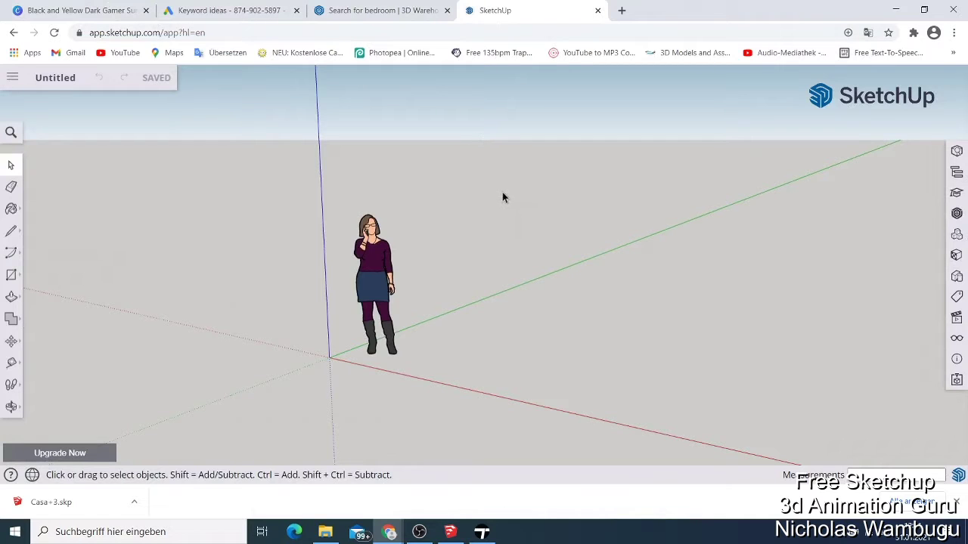
pyautogui.click(12, 77)
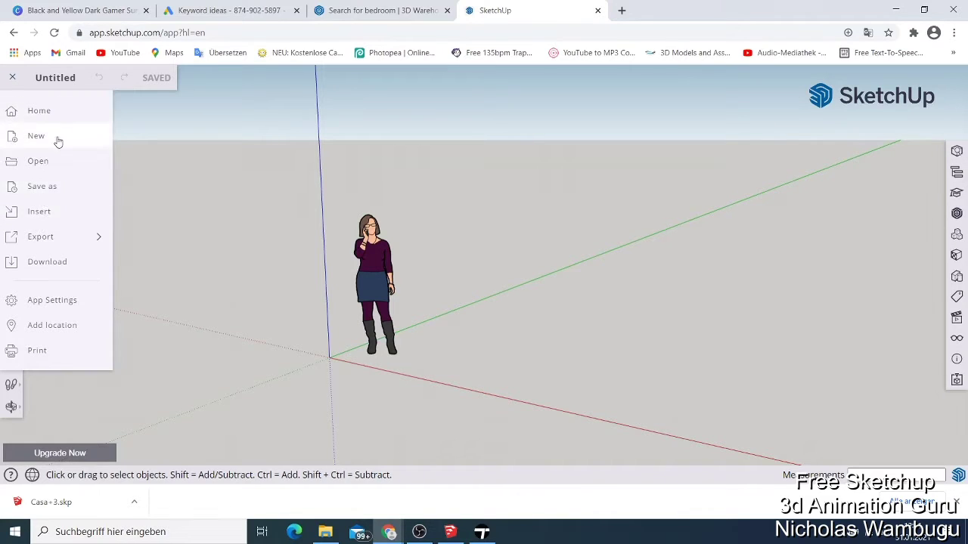
# From Open, enter the SketchUp project in Trimble Connect and choose Add Model
pyautogui.click(54, 162)
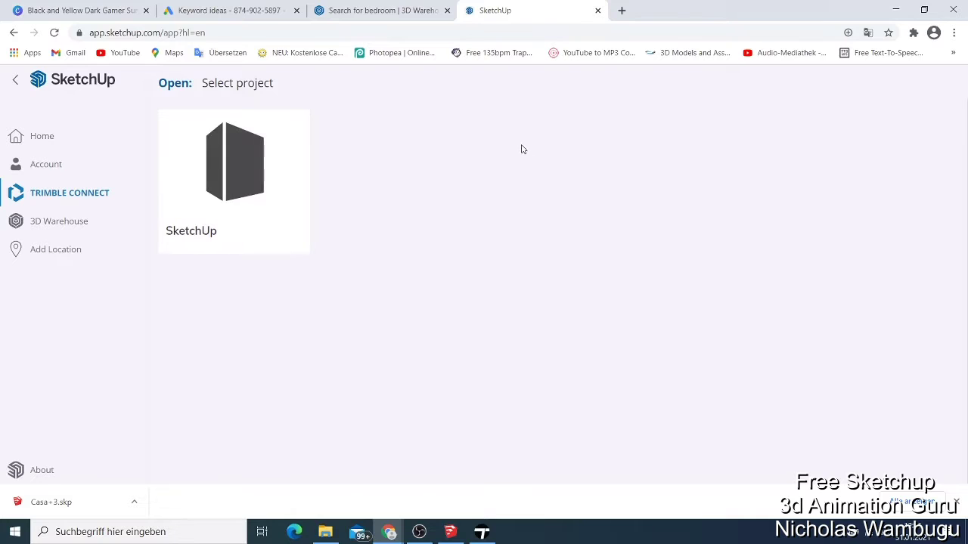
pyautogui.click(253, 182)
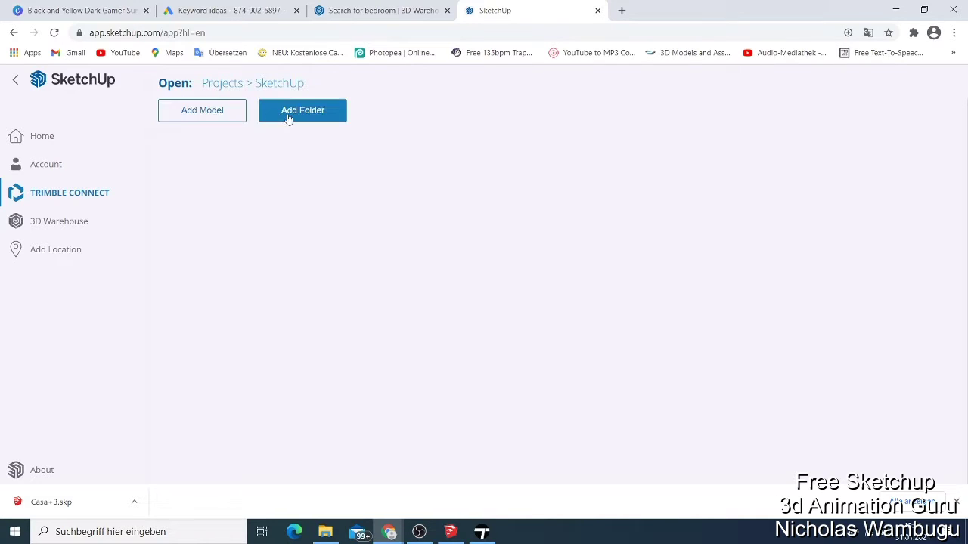
pyautogui.click(214, 121)
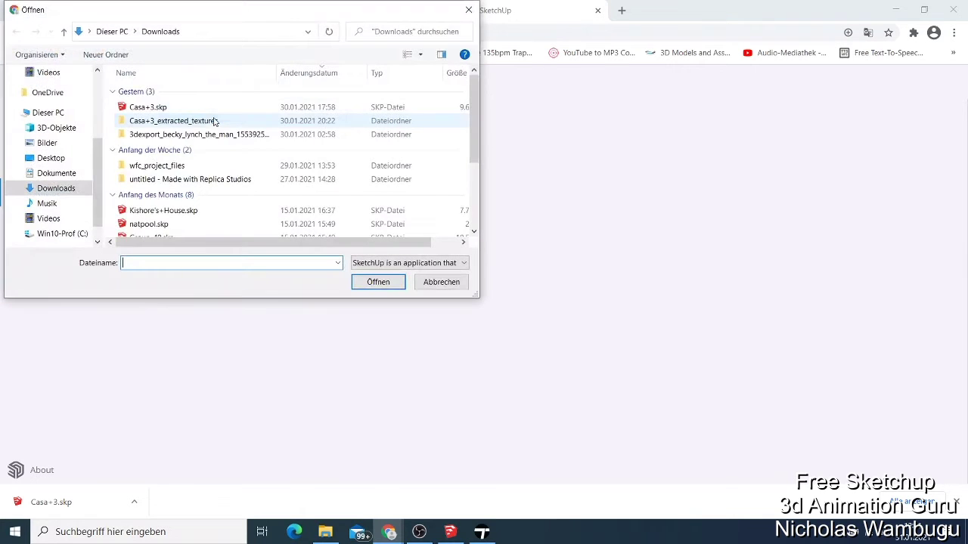
# Upload Casa+3.skp from the Downloads folder into the SketchUp project
pyautogui.click(148, 106)
pyautogui.click(388, 280)
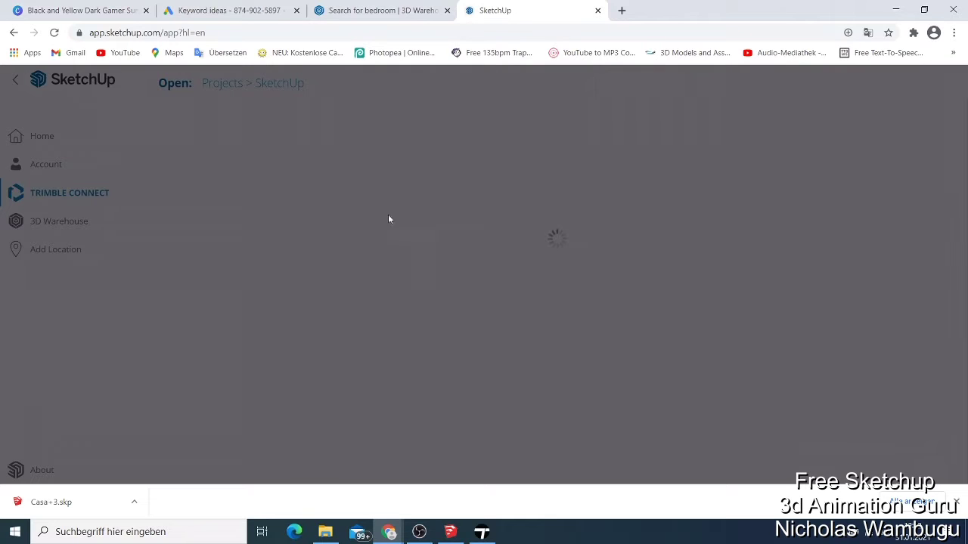
# In a new Chrome tab, search Google for 'sketchup free' and open the SketchUp Free product page
pyautogui.click(621, 11)
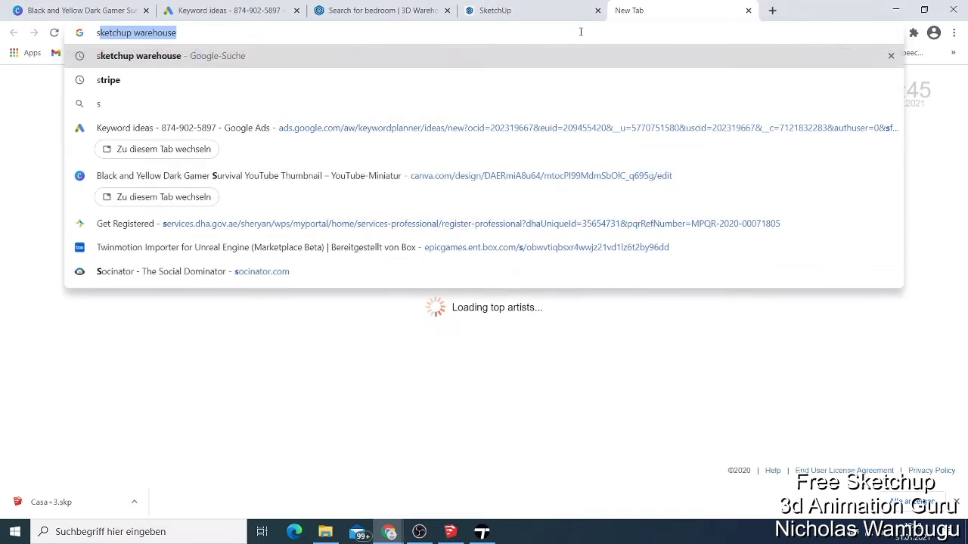
pyautogui.write('sket')
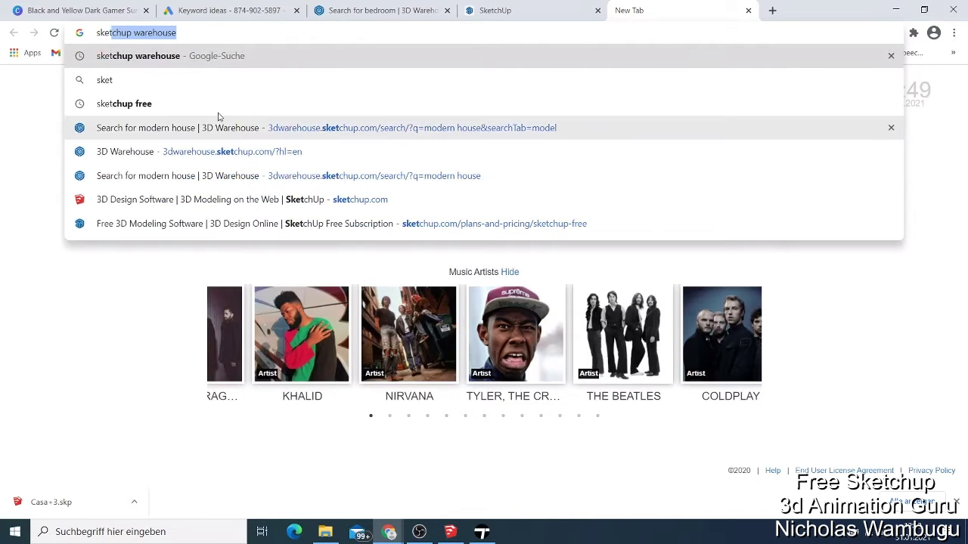
pyautogui.click(144, 112)
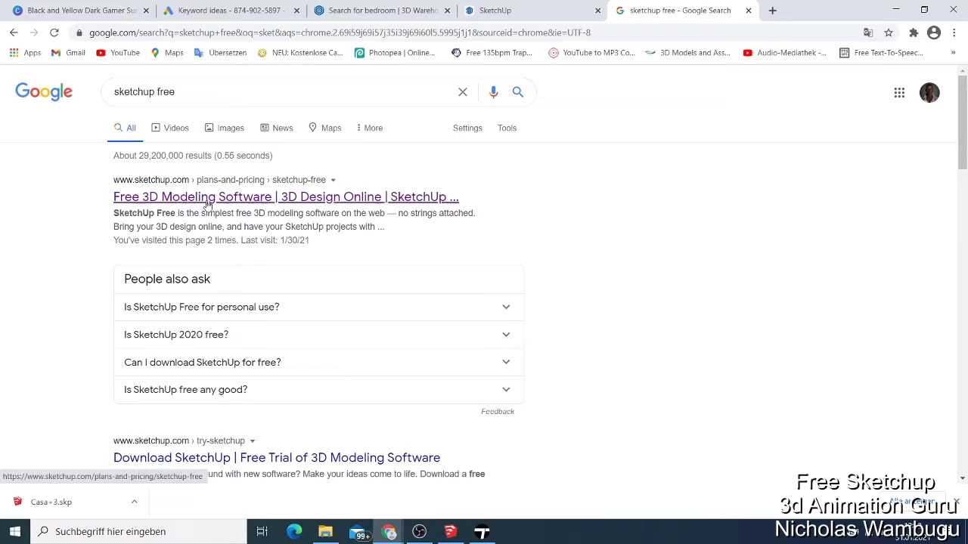
pyautogui.click(159, 206)
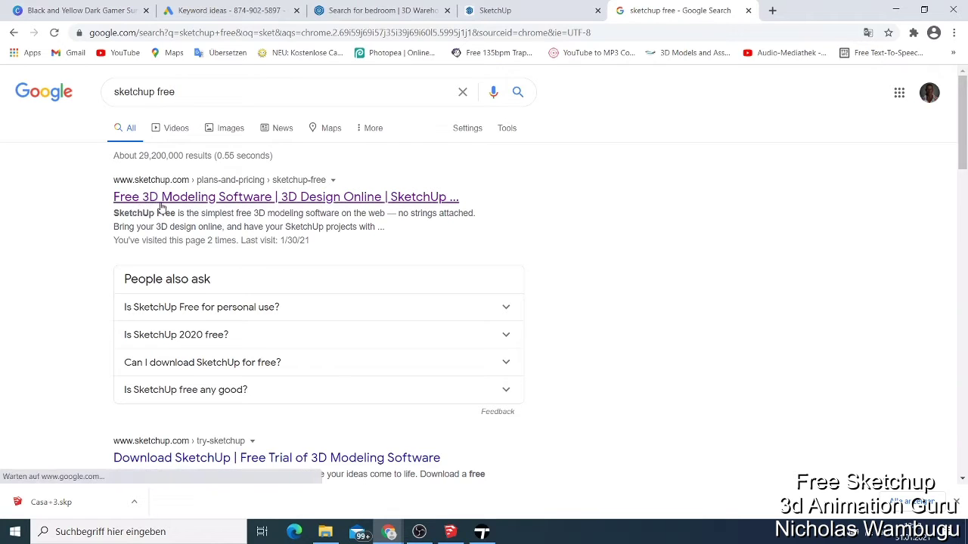
# Browse the SketchUp Free product page and launch the web modeller with Start Modeling
pyautogui.click(231, 206)
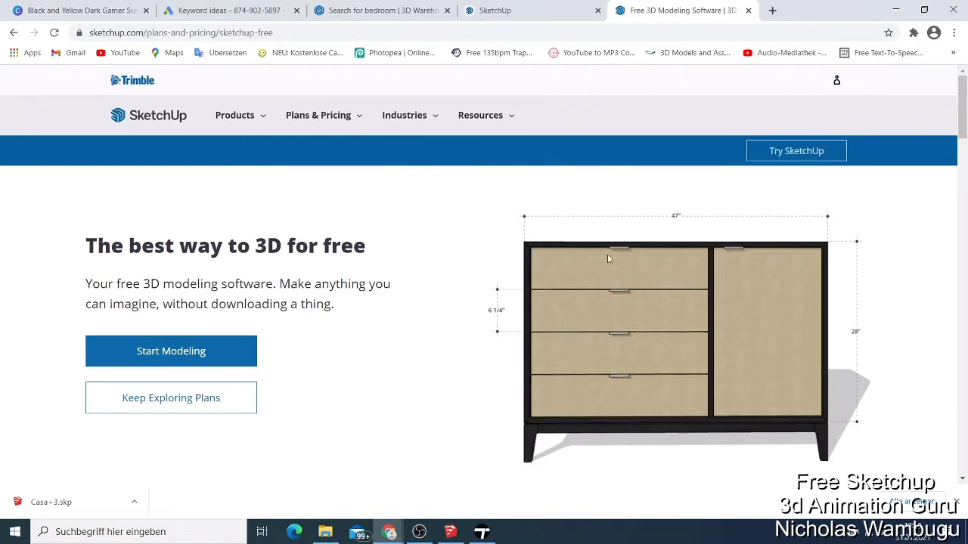
pyautogui.scroll(-1, 227, 238)
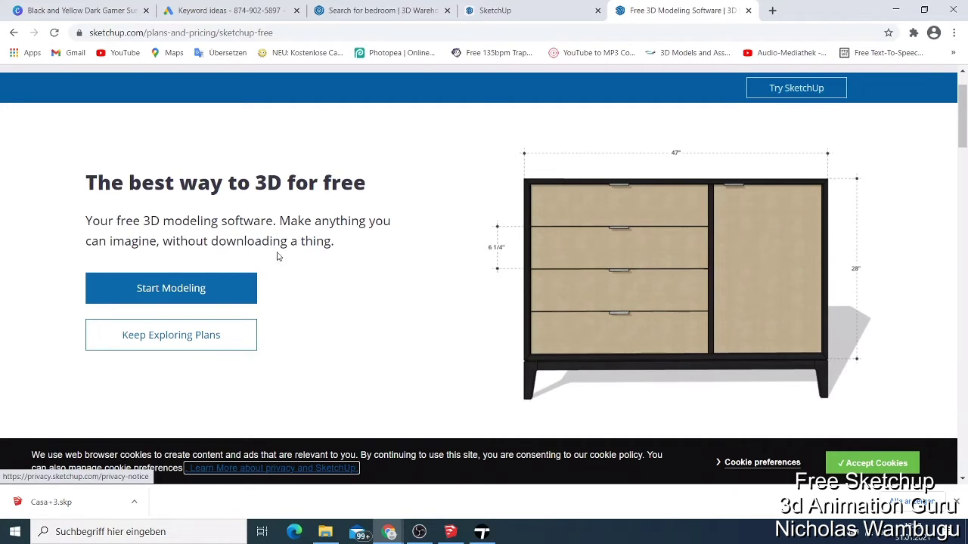
pyautogui.scroll(-1, 277, 257)
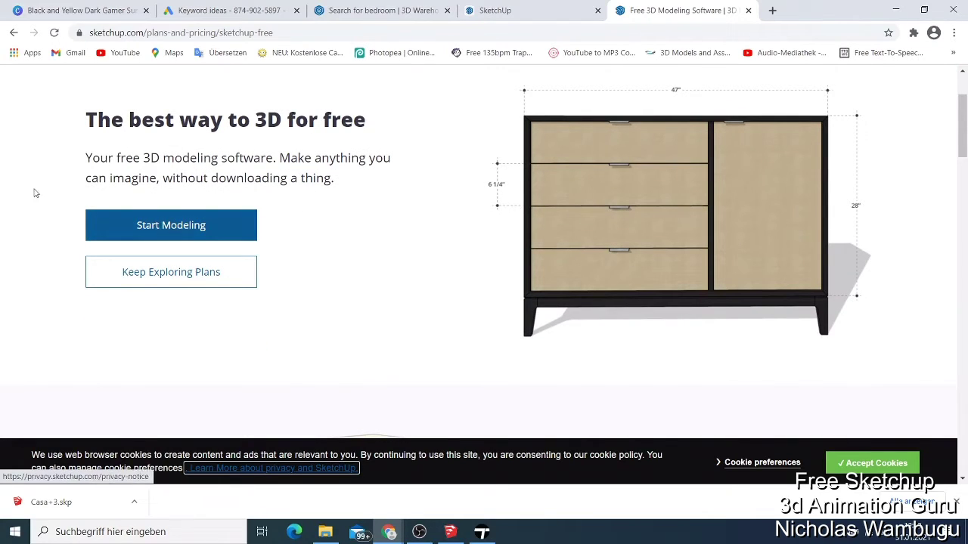
pyautogui.click(244, 239)
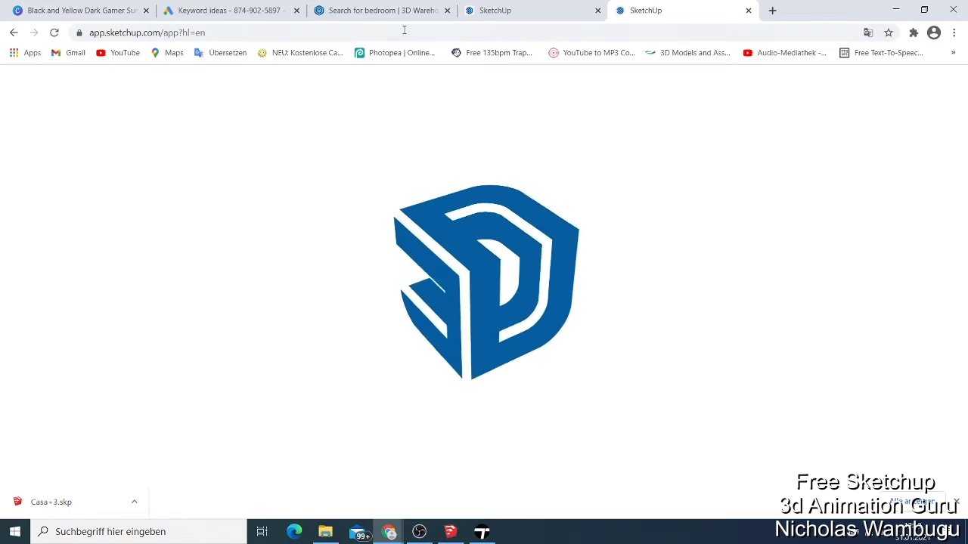
# Open the uploaded Casa+3.skp from the project tab, then view the Welcome to SketchUp home page
pyautogui.click(501, 10)
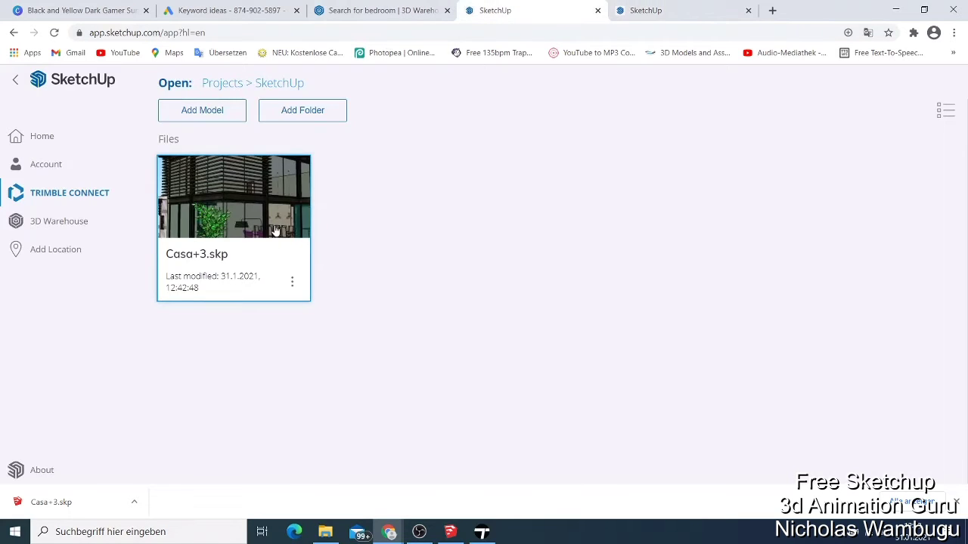
pyautogui.click(232, 276)
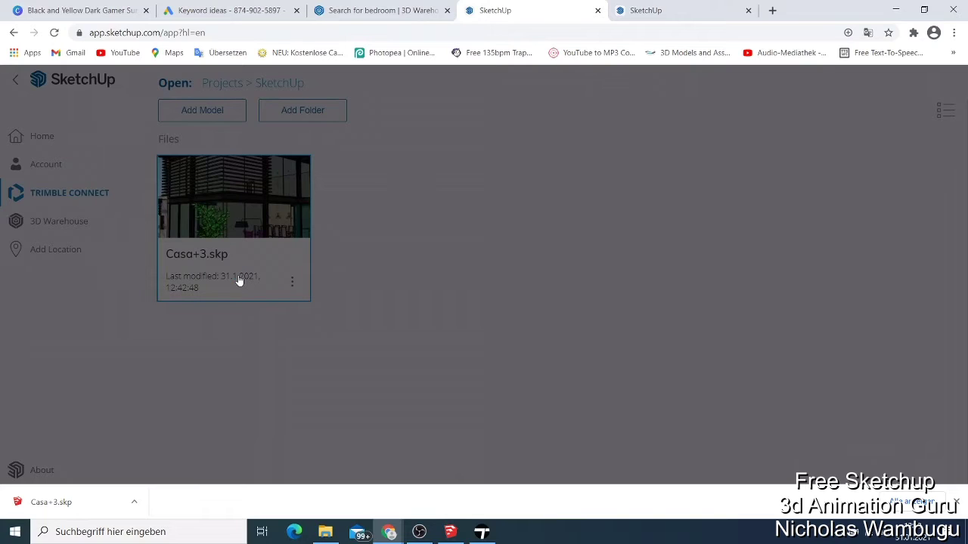
pyautogui.click(686, 7)
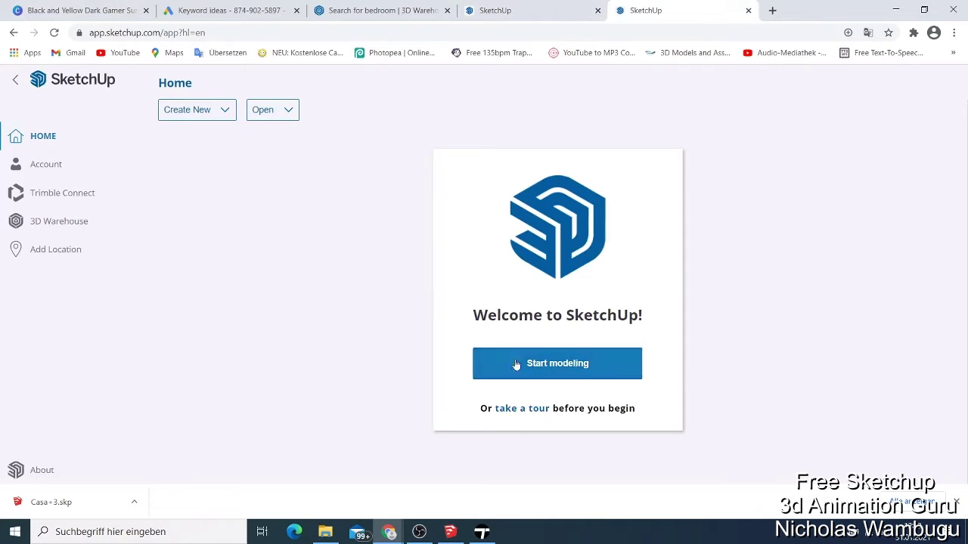
# Check the open options and 3D Warehouse tab, then reach Plans and Pricing via Account > Upgrade
pyautogui.click(272, 114)
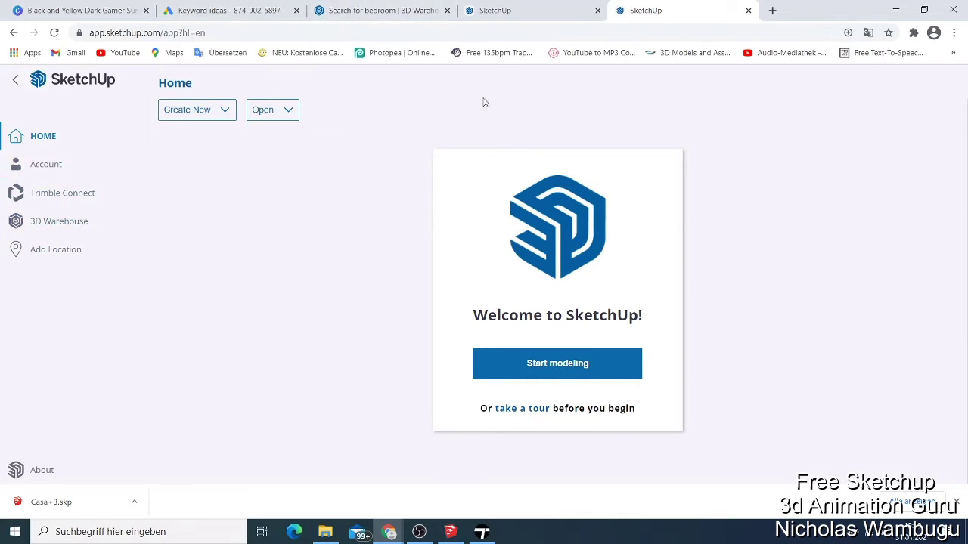
pyautogui.click(401, 11)
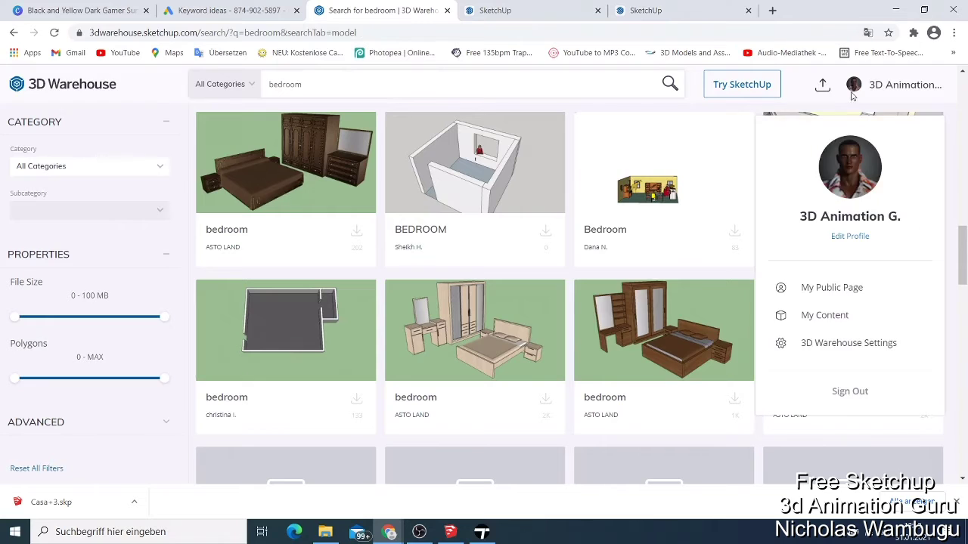
pyautogui.click(656, 11)
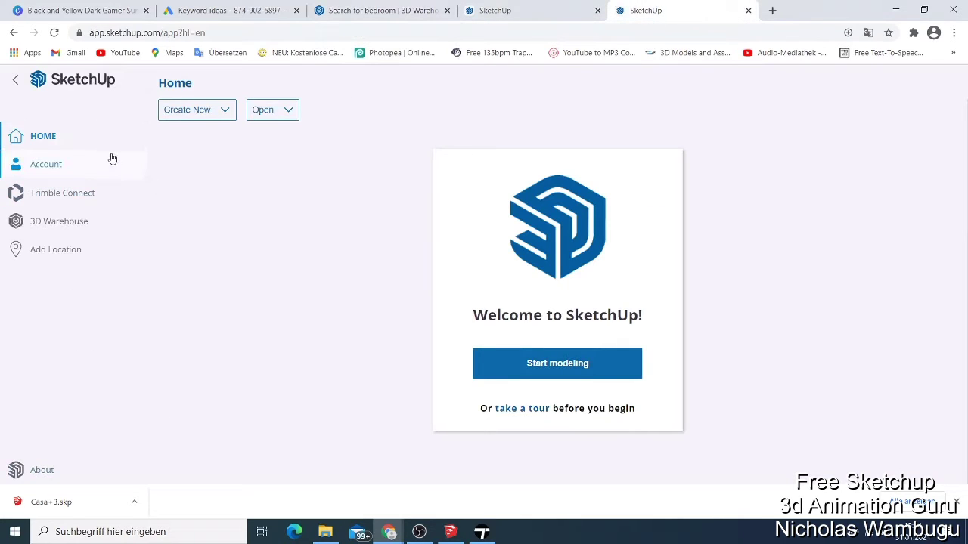
pyautogui.click(62, 171)
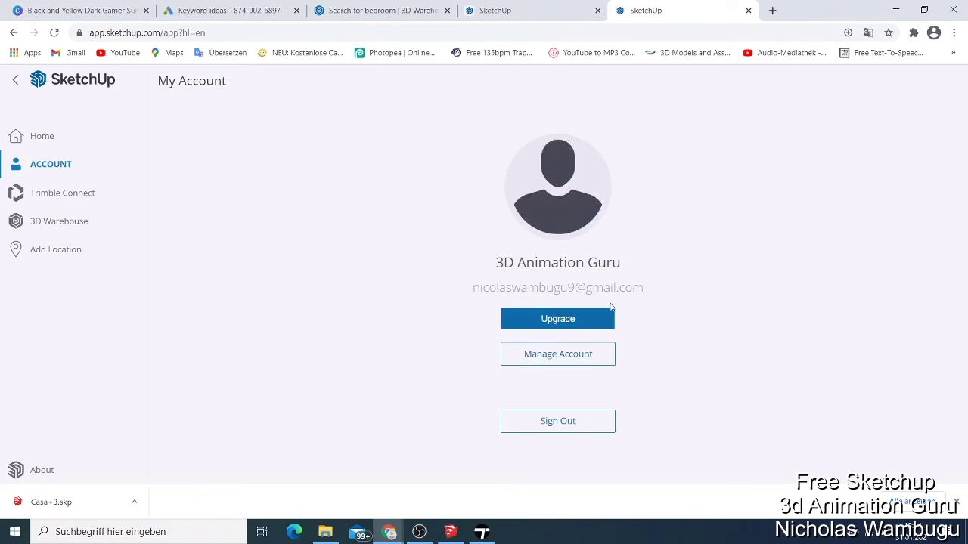
pyautogui.click(553, 321)
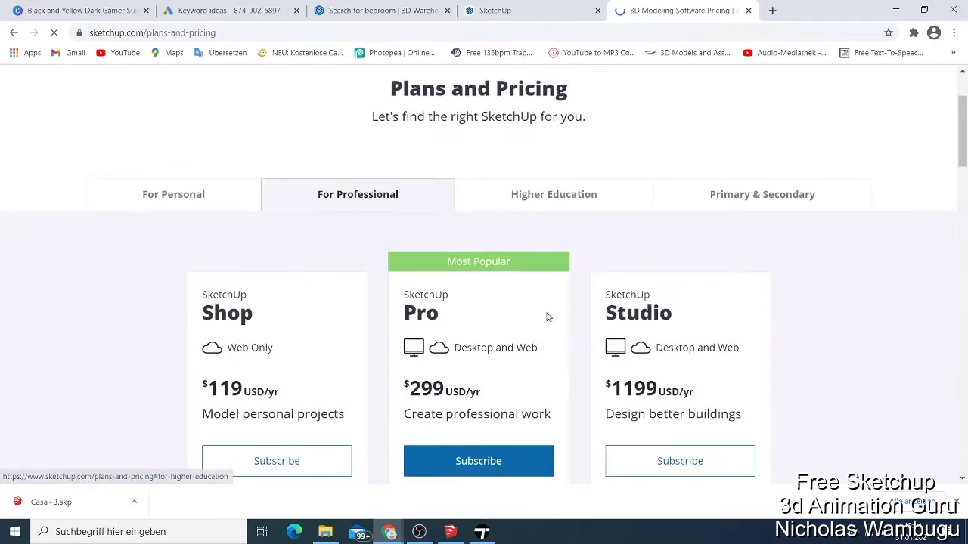
# Review the For Personal FREE, Shop and Pro plan cards, then return to the loaded Casa+3 model
pyautogui.scroll(-1, 546, 317)
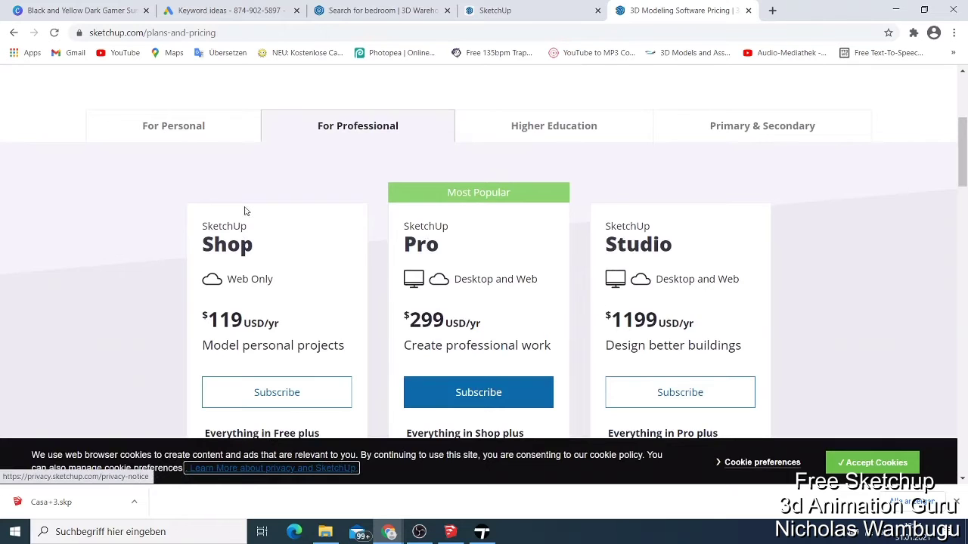
pyautogui.click(151, 140)
pyautogui.scroll(-2, 255, 205)
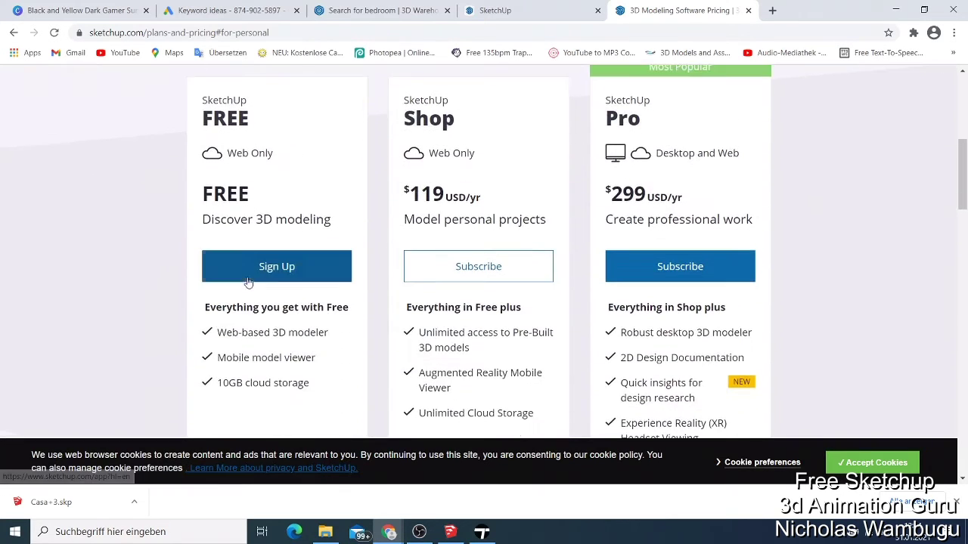
pyautogui.scroll(-1, 355, 294)
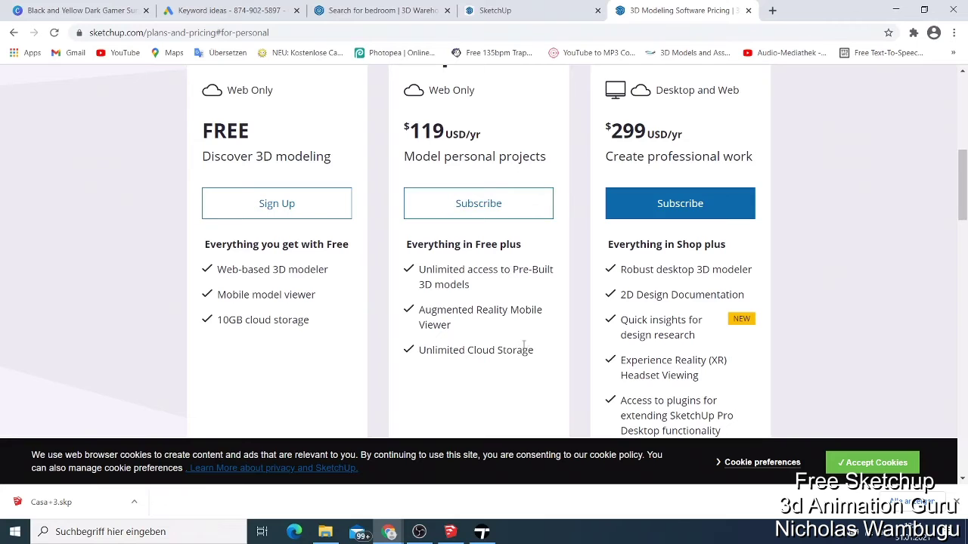
pyautogui.scroll(-2, 605, 274)
pyautogui.scroll(4, 613, 279)
pyautogui.scroll(-3, 617, 287)
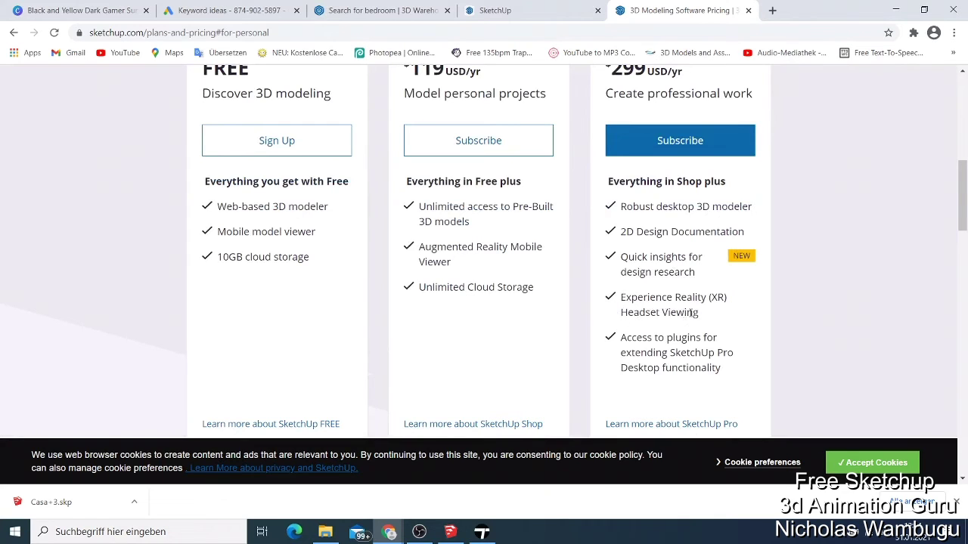
pyautogui.scroll(5, 654, 326)
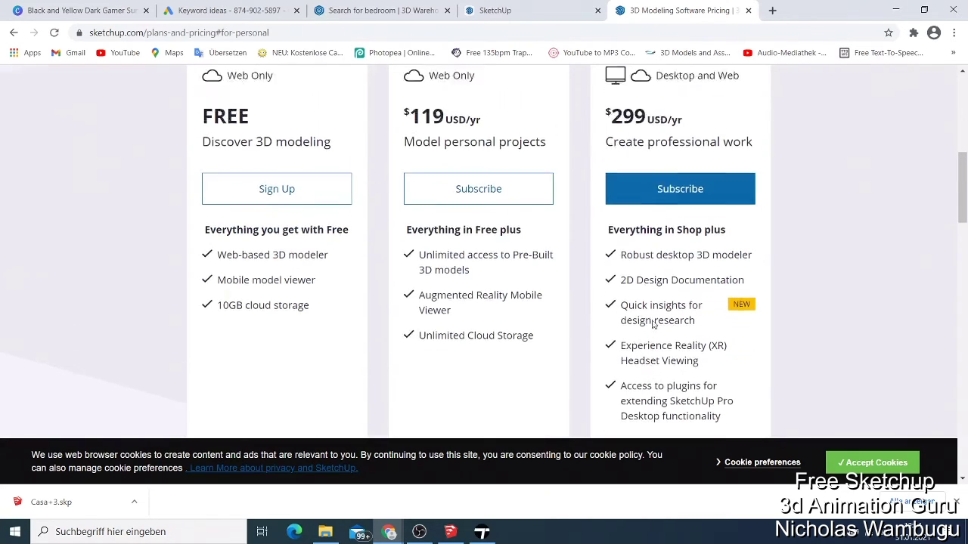
pyautogui.click(365, 12)
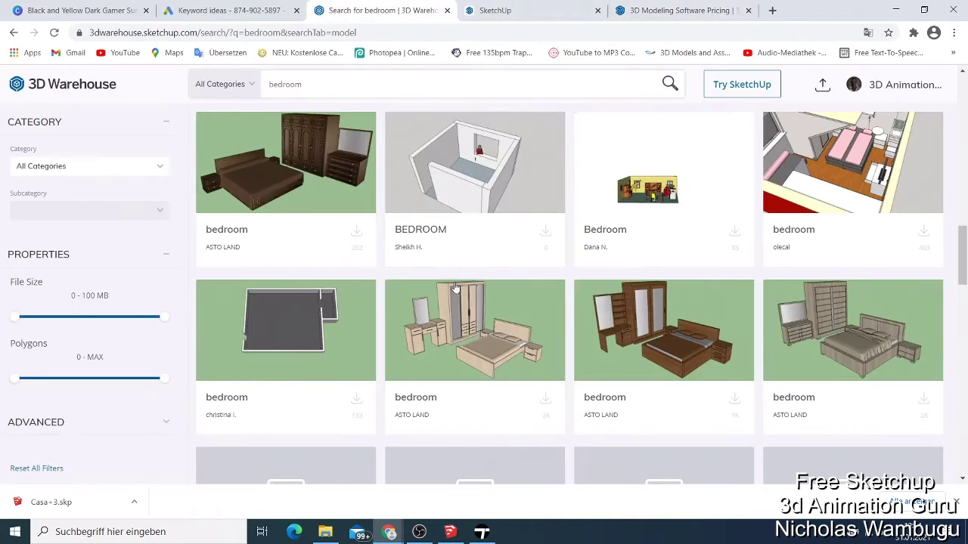
pyautogui.click(501, 10)
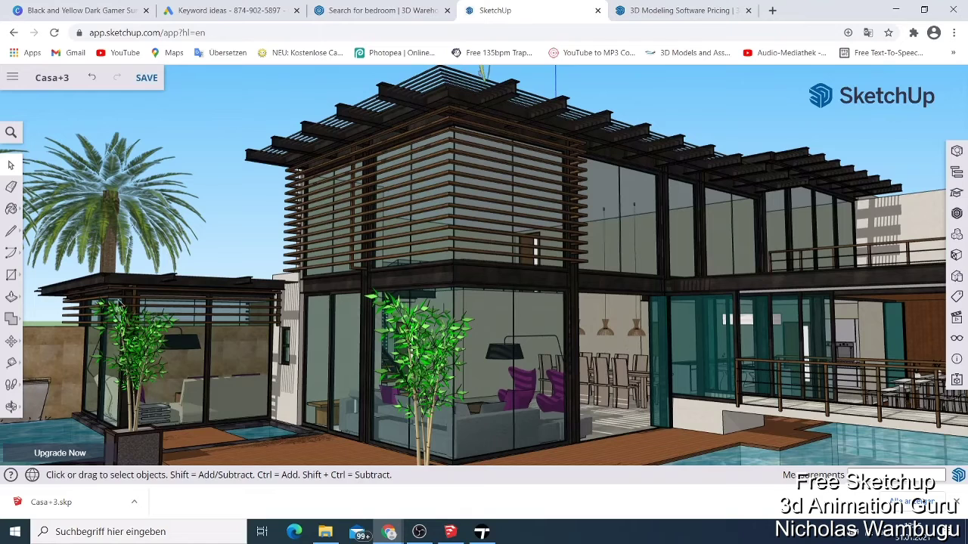
# Orbit and zoom around the Casa+3 house in SketchUp Pro 2020, then minimize it
pyautogui.click(451, 532)
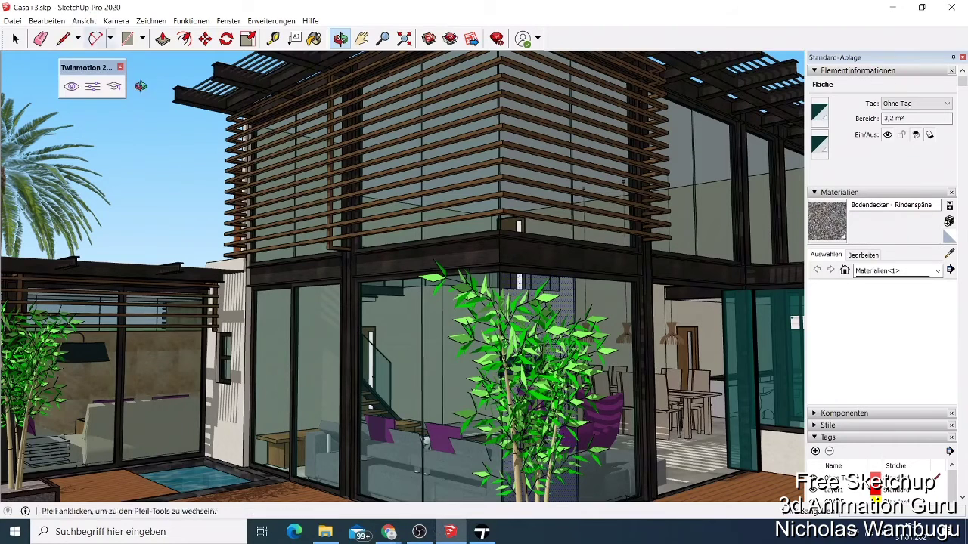
pyautogui.moveTo(514, 341); pyautogui.dragTo(529, 295)
pyautogui.scroll(-3, 540, 369)
pyautogui.scroll(5, 540, 369)
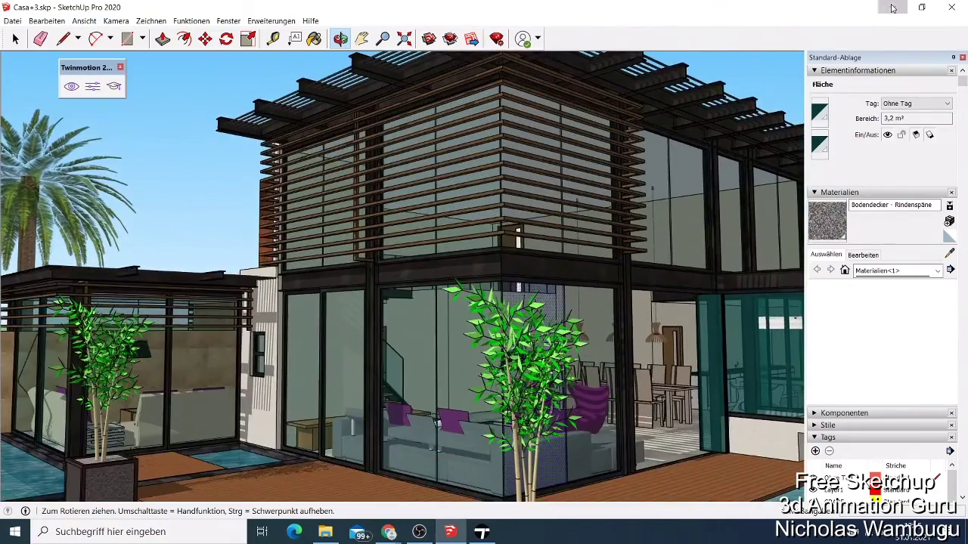
pyautogui.click(893, 7)
# Frame the whole Casa+3 house and show the file menu with Save as, Export and Download
pyautogui.scroll(10, 577, 300)
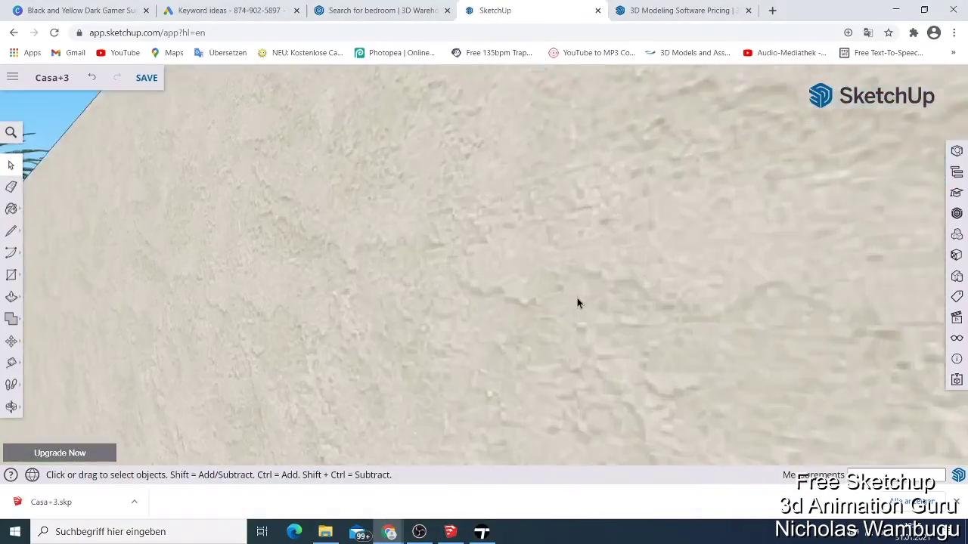
pyautogui.scroll(-5, 582, 310)
pyautogui.scroll(3, 577, 304)
pyautogui.scroll(-3, 576, 306)
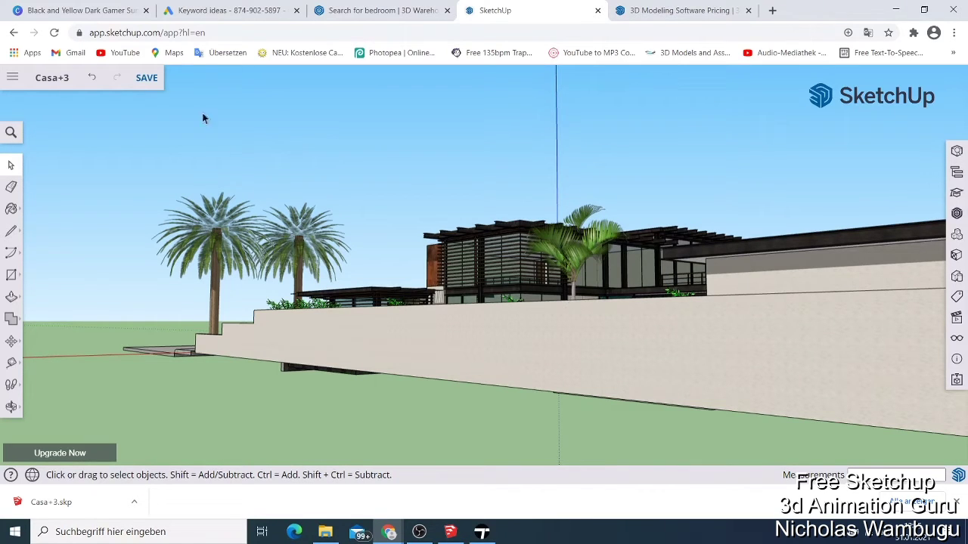
pyautogui.click(13, 77)
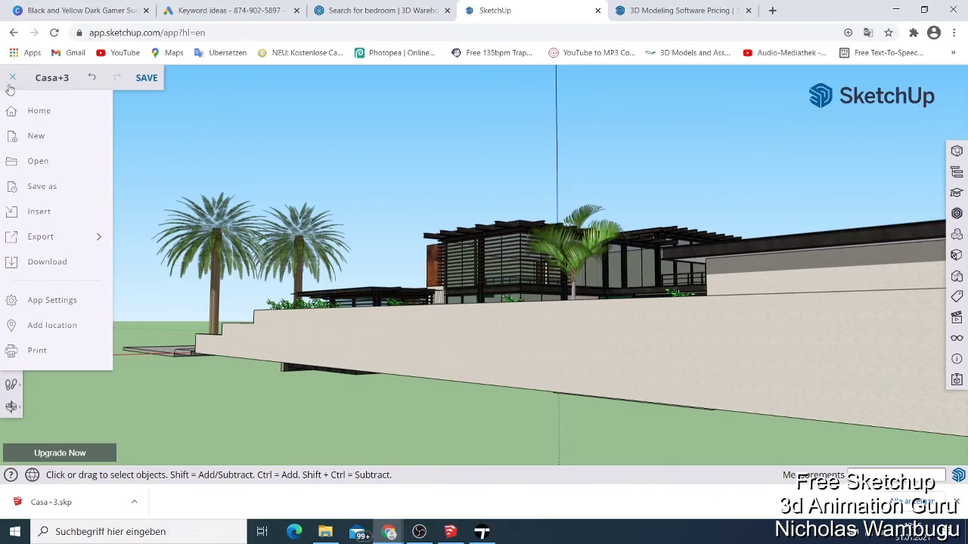
# Attempt to export the Casa+3 model as FBX, then cancel the upgrade prompt that appears
pyautogui.click(72, 237)
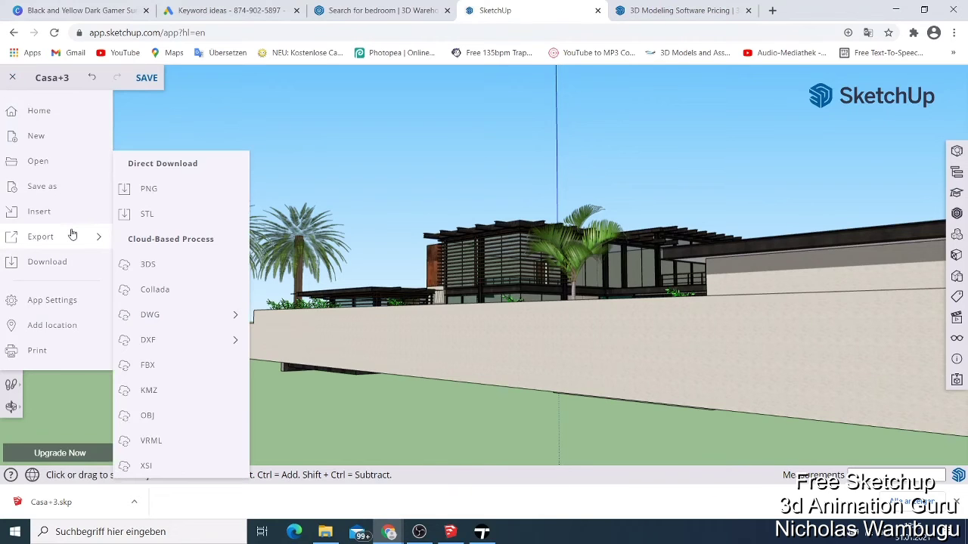
pyautogui.click(176, 367)
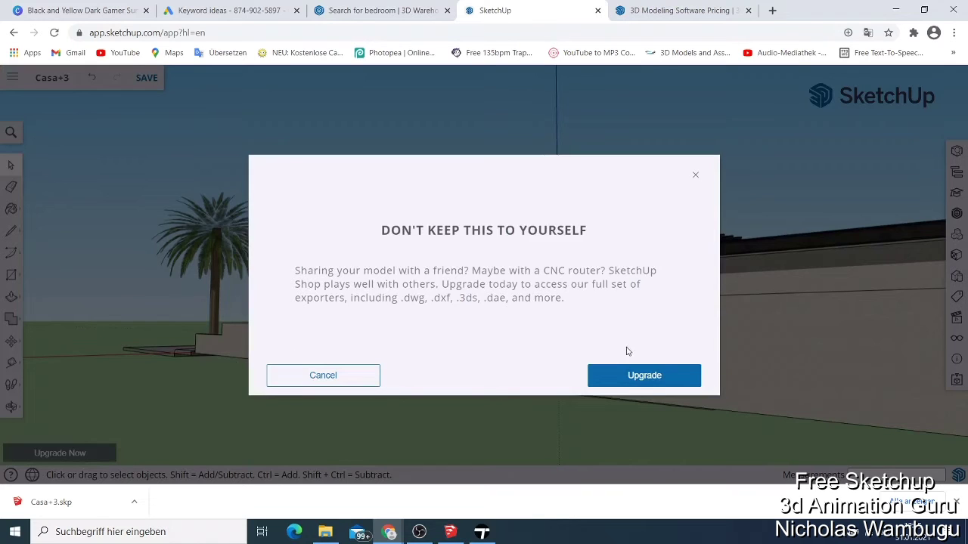
pyautogui.click(348, 376)
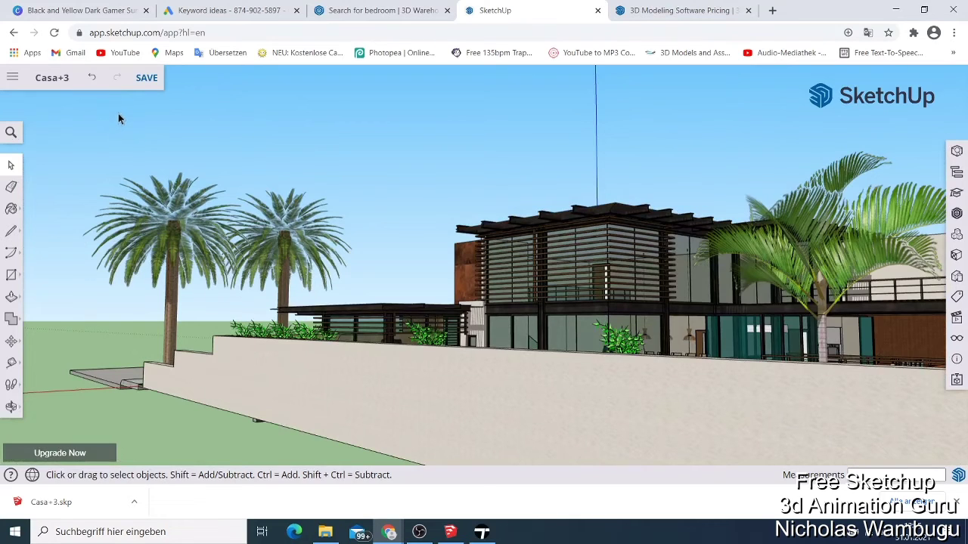
# Zoom in closer on the house, then bring the 3D Modeling Software Pricing tab forward
pyautogui.scroll(1, 873, 204)
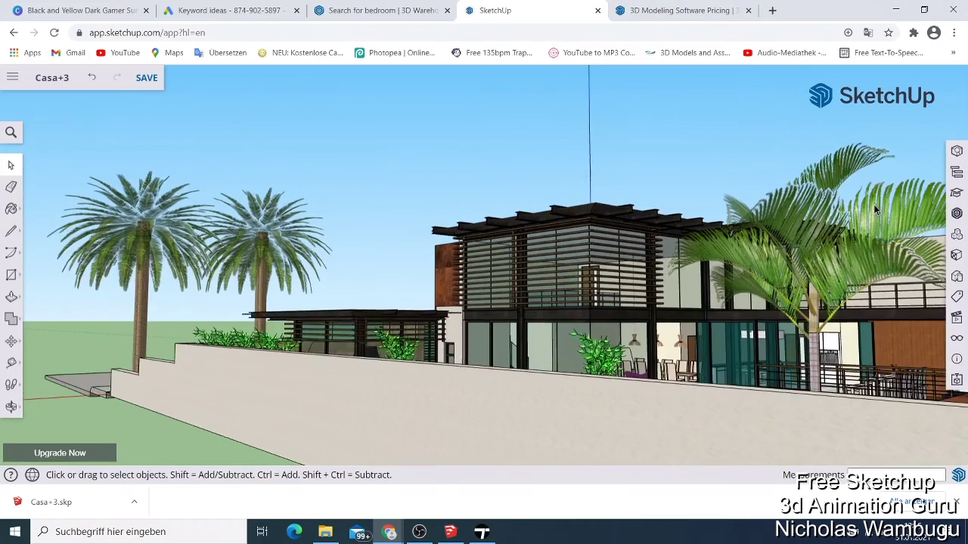
pyautogui.scroll(4, 874, 204)
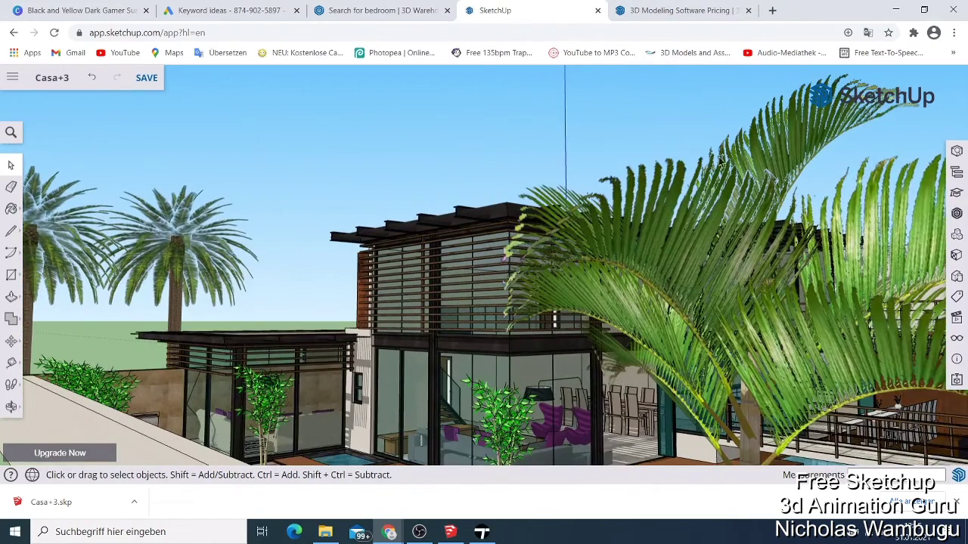
pyautogui.click(649, 9)
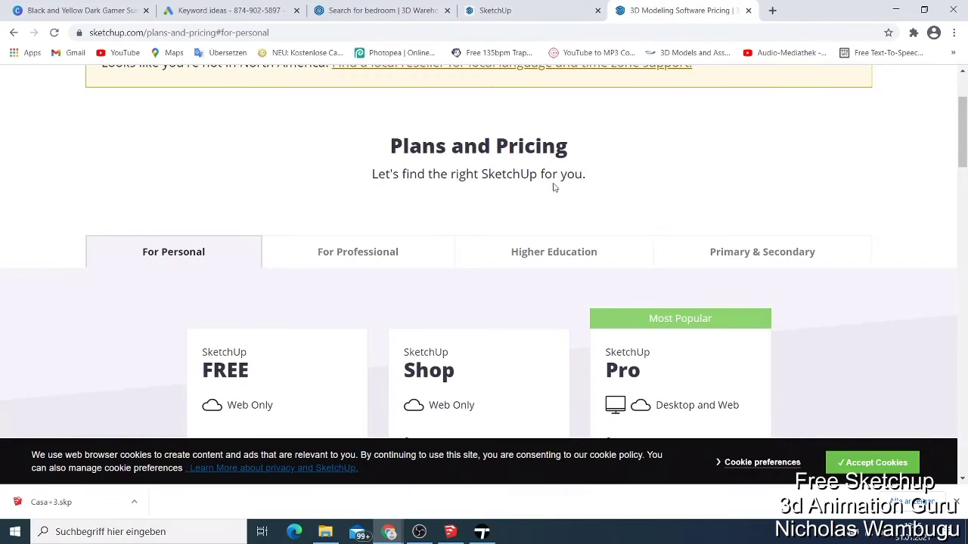
# Minimize both Chrome windows and restore SketchUp Pro 2020 showing Casa+3
pyautogui.click(895, 9)
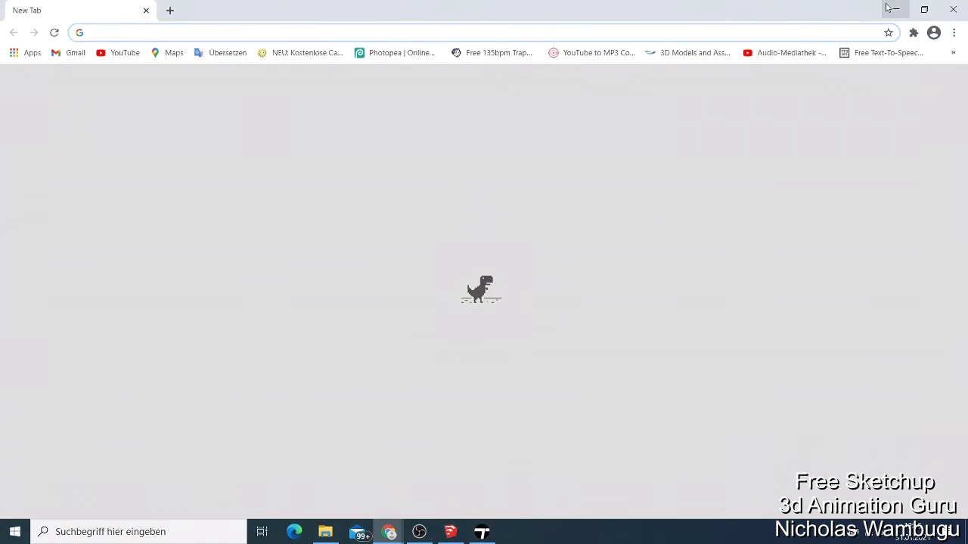
pyautogui.click(895, 9)
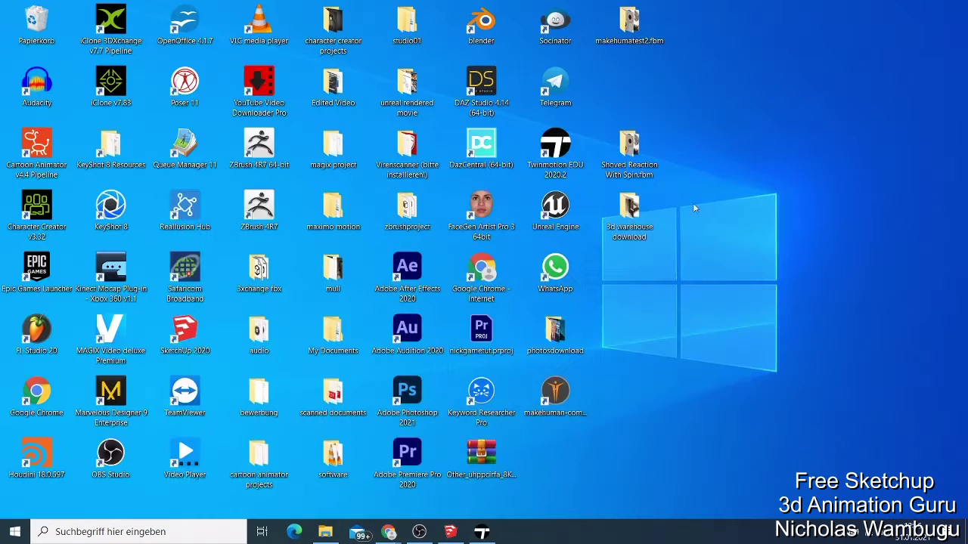
pyautogui.click(451, 532)
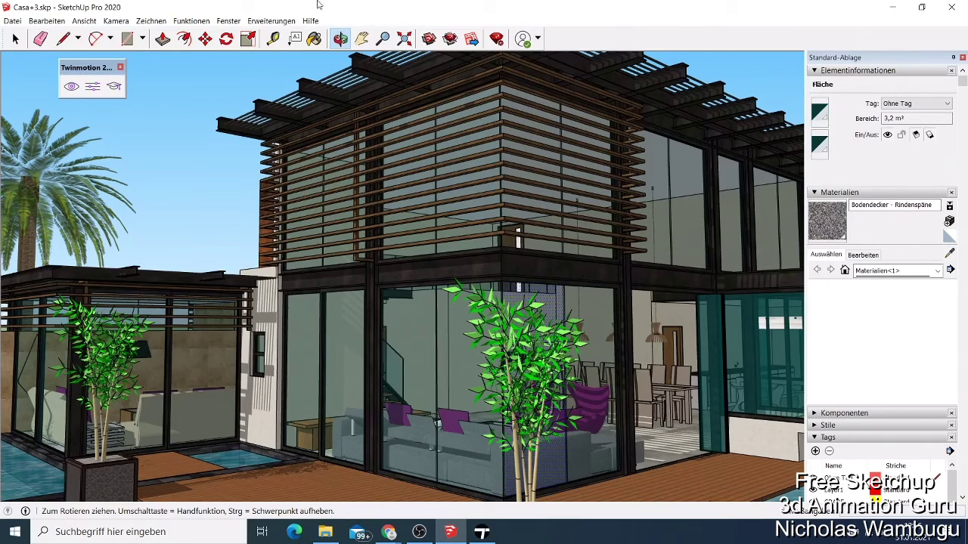
# Minimize SketchUp Pro and bring back the Chrome window with the pricing page
pyautogui.click(891, 7)
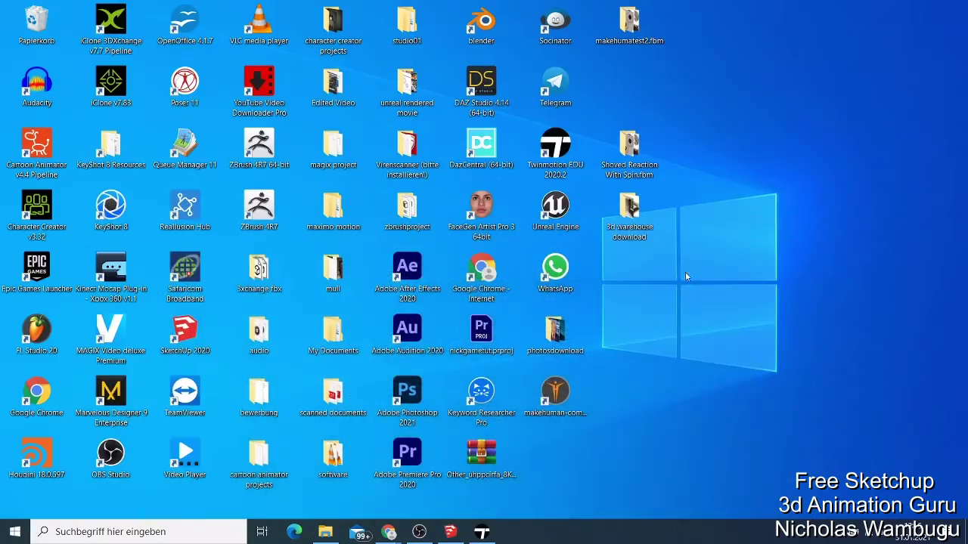
pyautogui.moveTo(388, 533)
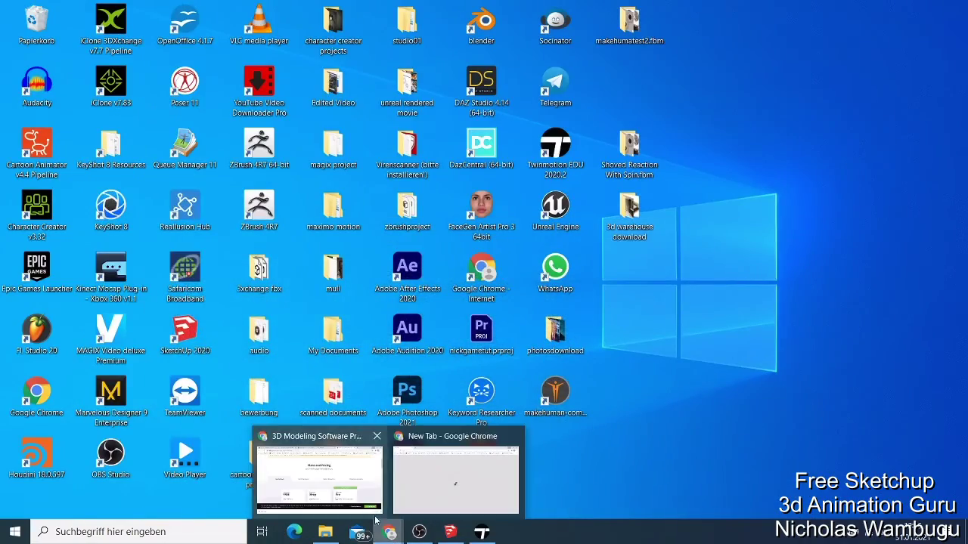
pyautogui.click(355, 469)
# Zoom in and open a house edge's context menu, then scroll the pricing page to the FREE, Shop and Pro plans
pyautogui.click(507, 9)
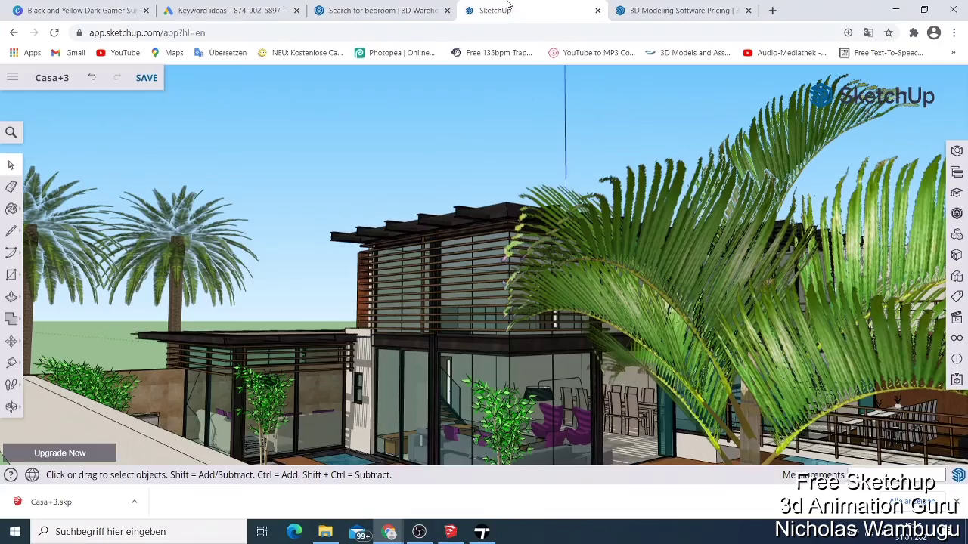
pyautogui.scroll(2, 543, 224)
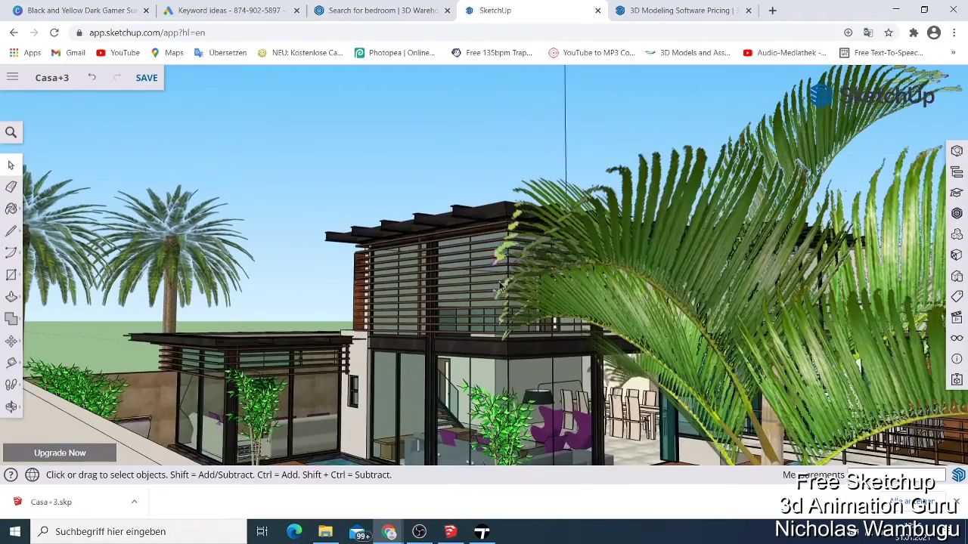
pyautogui.rightClick(483, 336)
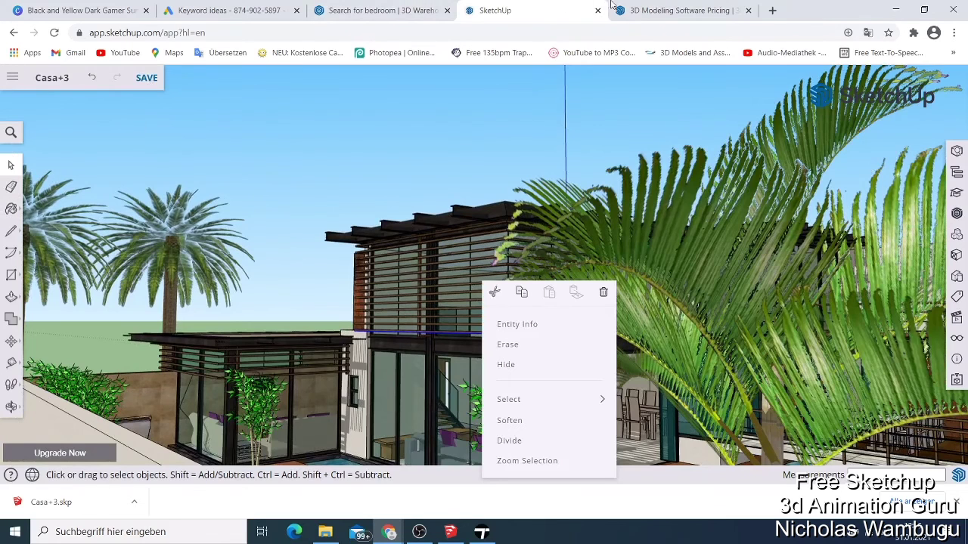
pyautogui.click(665, 10)
pyautogui.scroll(-3, 647, 284)
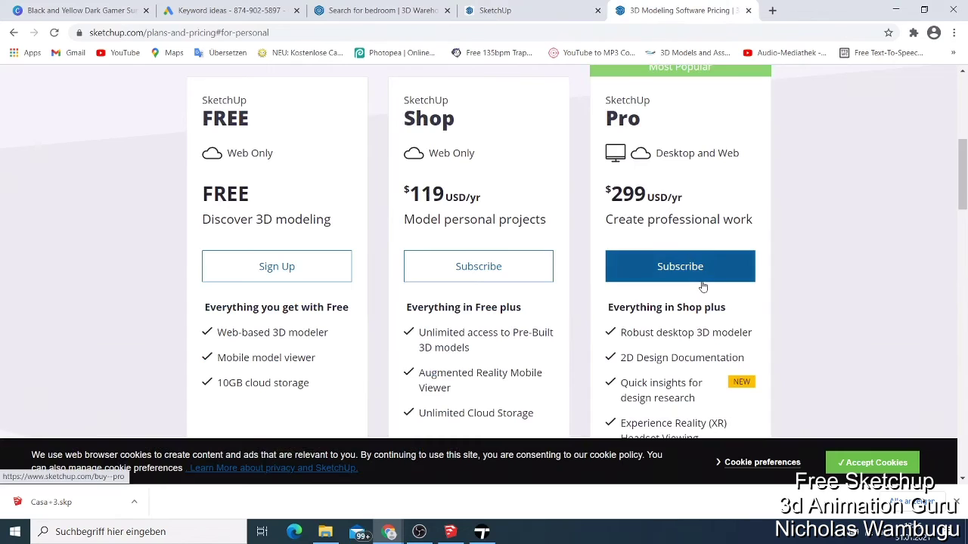
pyautogui.scroll(-3, 681, 286)
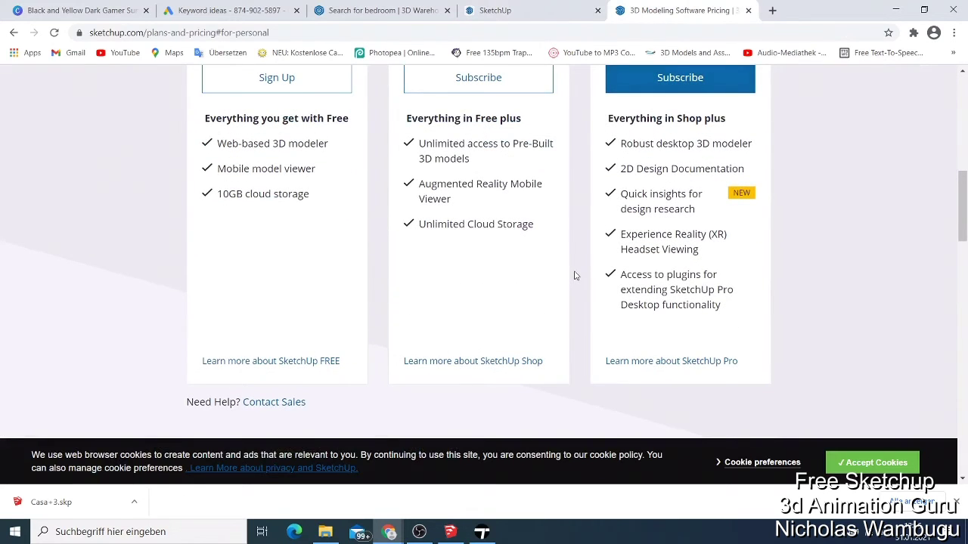
pyautogui.scroll(1, 339, 247)
pyautogui.scroll(3, 340, 248)
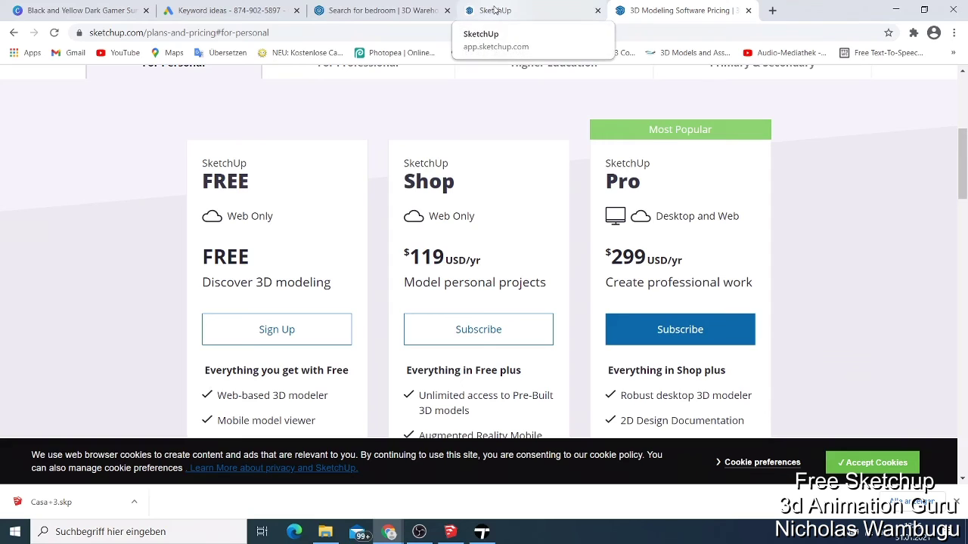
pyautogui.scroll(-2, 406, 285)
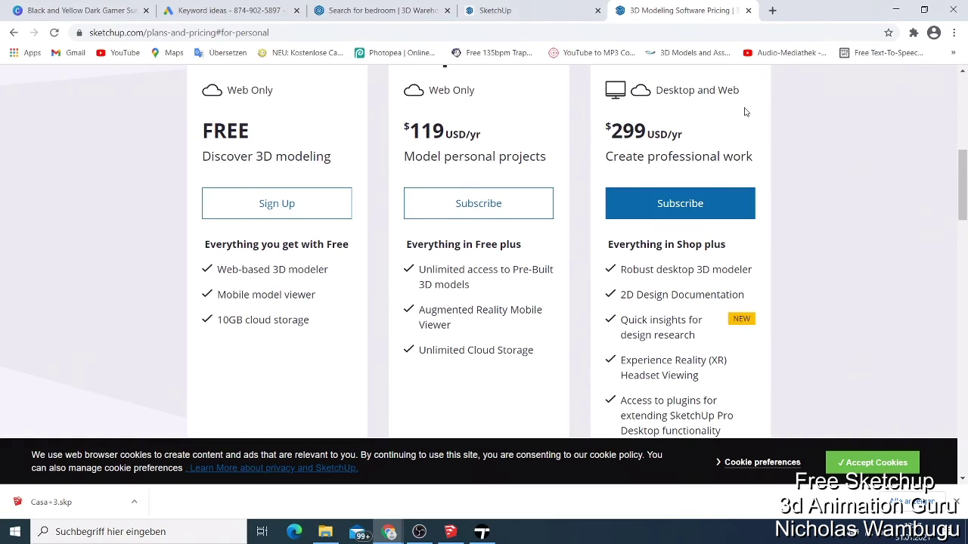
pyautogui.scroll(5, 616, 328)
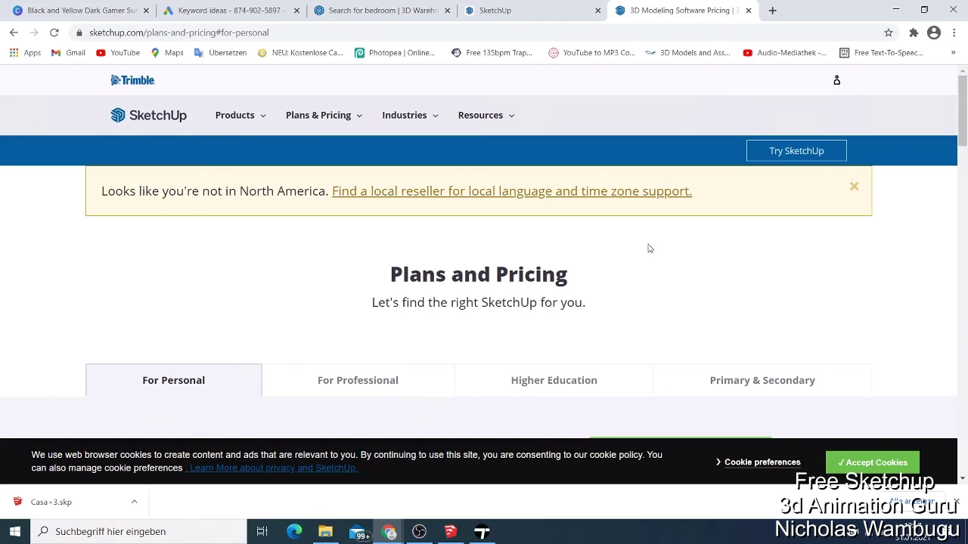
pyautogui.scroll(-4, 650, 250)
# Compare the For Professional, Higher Education and Primary & Secondary plan listings
pyautogui.scroll(1, 687, 276)
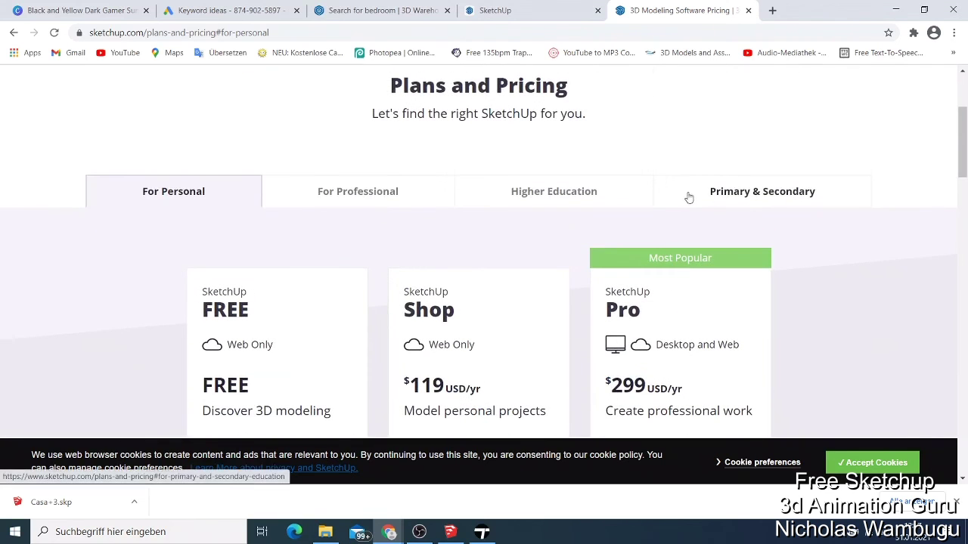
pyautogui.click(352, 192)
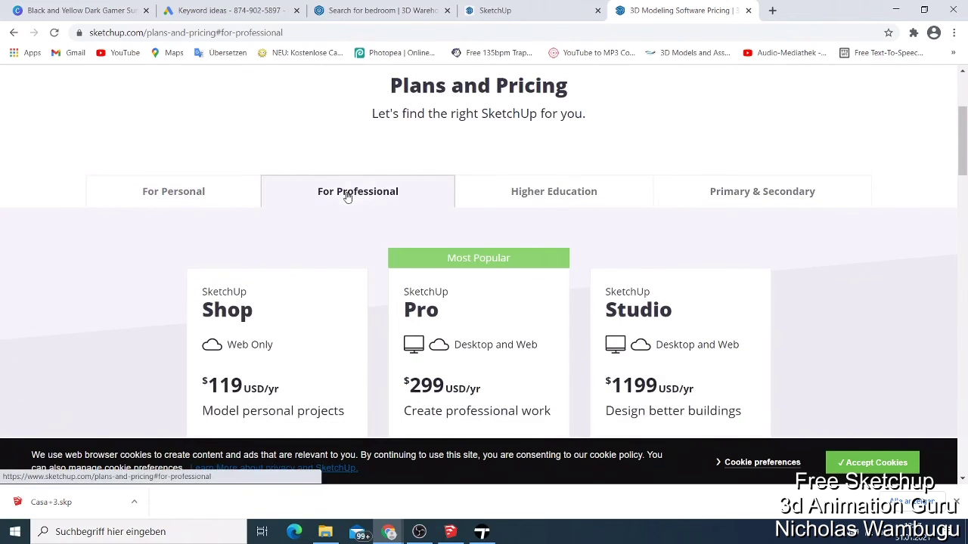
pyautogui.click(555, 195)
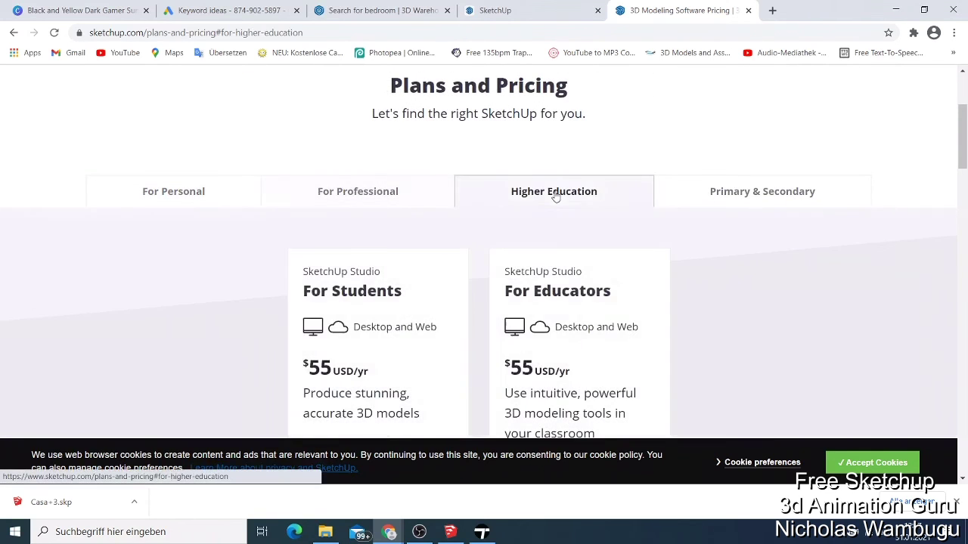
pyautogui.click(778, 198)
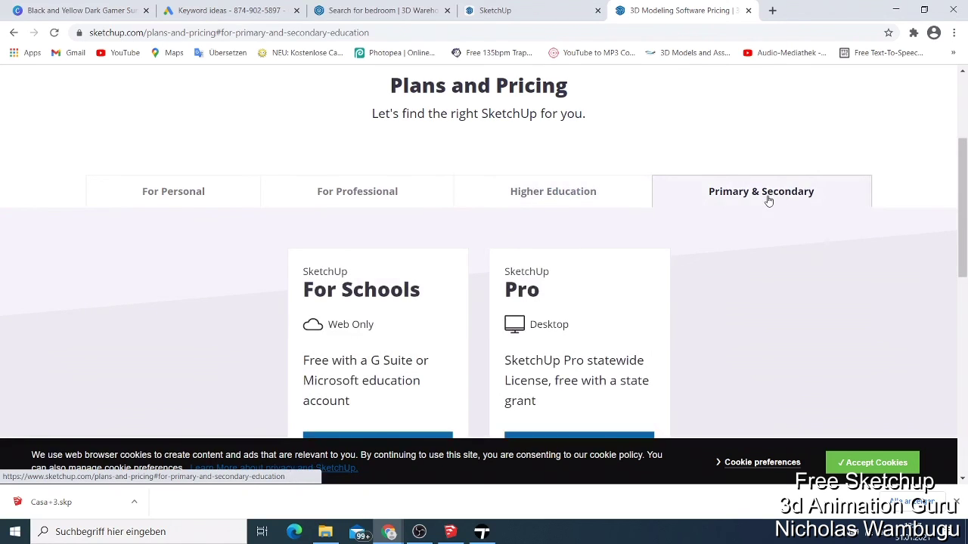